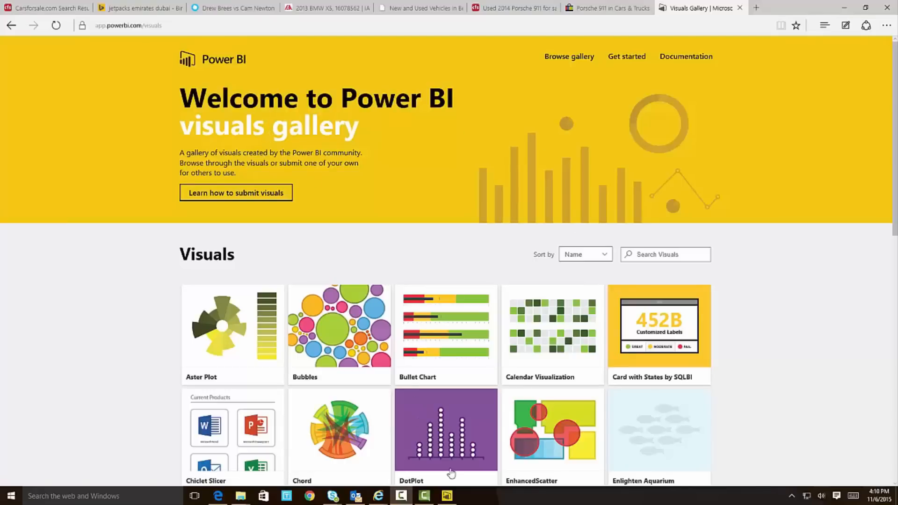
Step: Switch from Edge to the TweetCloud report in Power BI Desktop via the taskbar
left_click(447, 496)
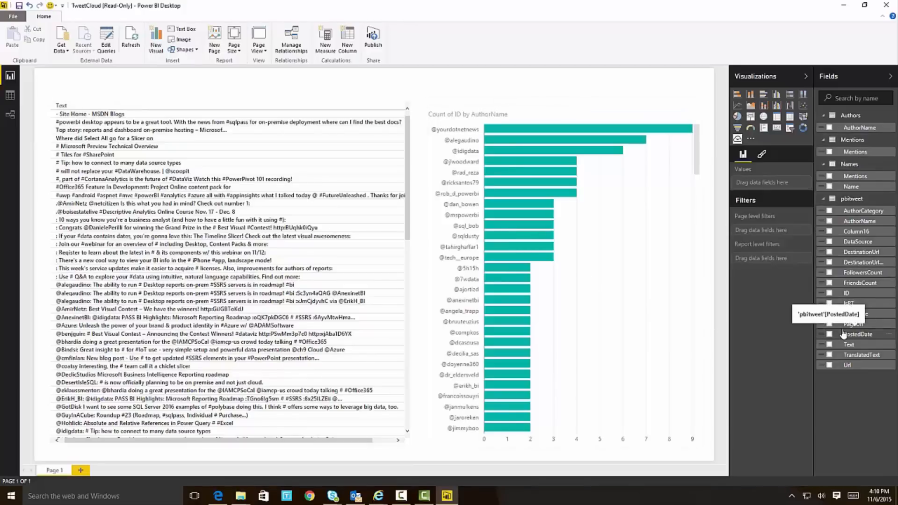
left_click_drag(844, 335, 747, 304)
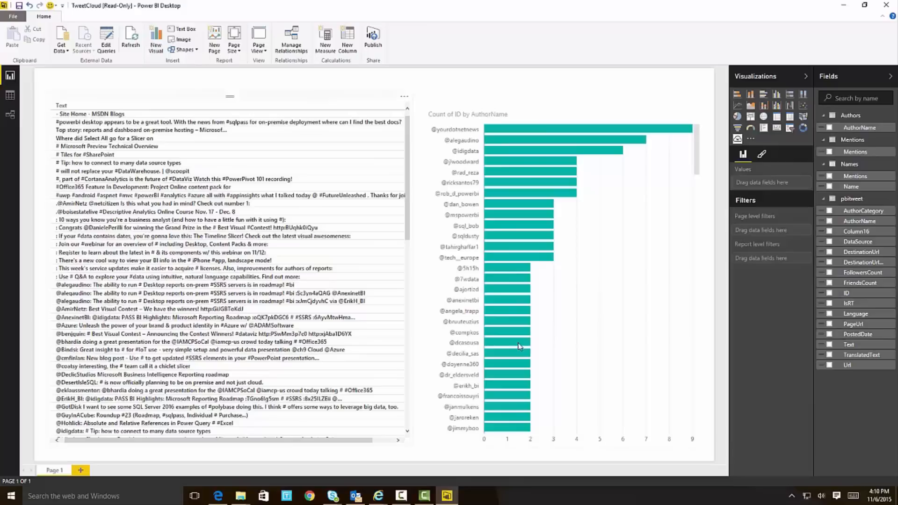
Step: Convert the selected tweet Text table into a WordCloud visual
mouse_move(738, 139)
left_click(400, 210)
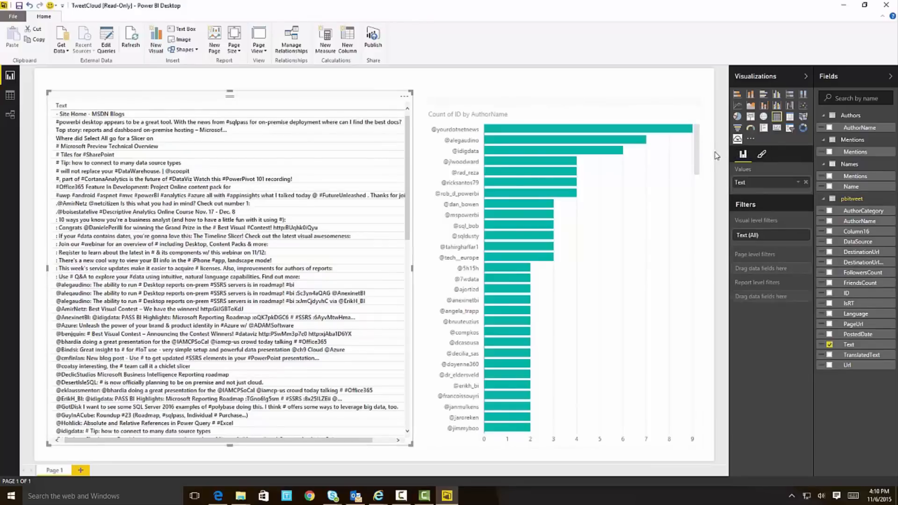
left_click(737, 140)
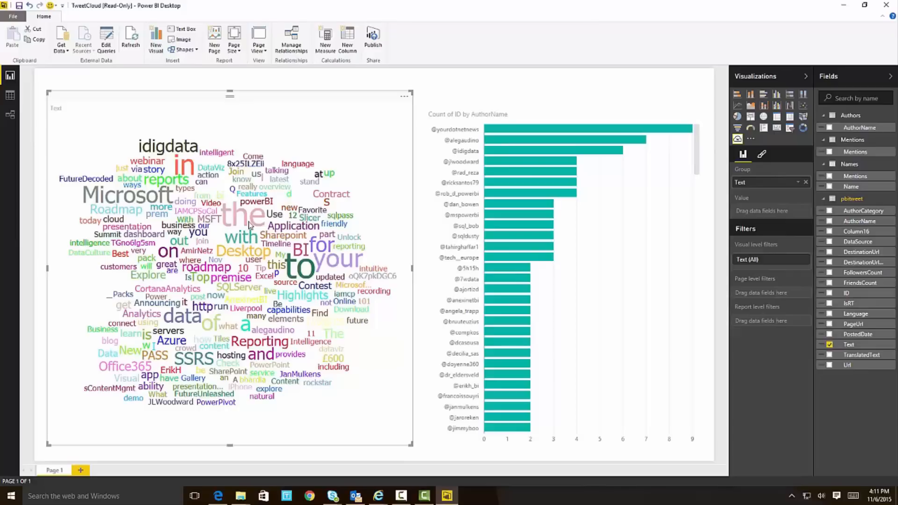
Step: Enable Stop Words with the Default stop-word list in the word cloud's Format settings
left_click(762, 154)
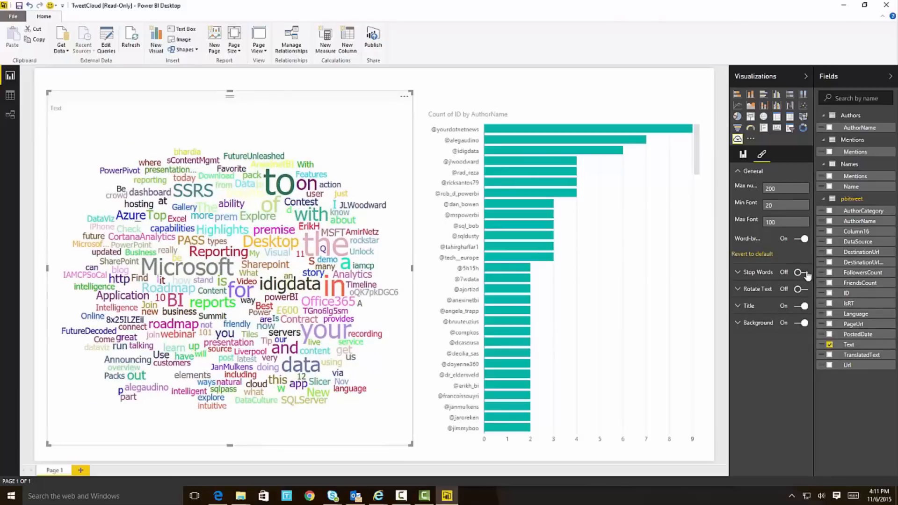
left_click(805, 273)
left_click(739, 272)
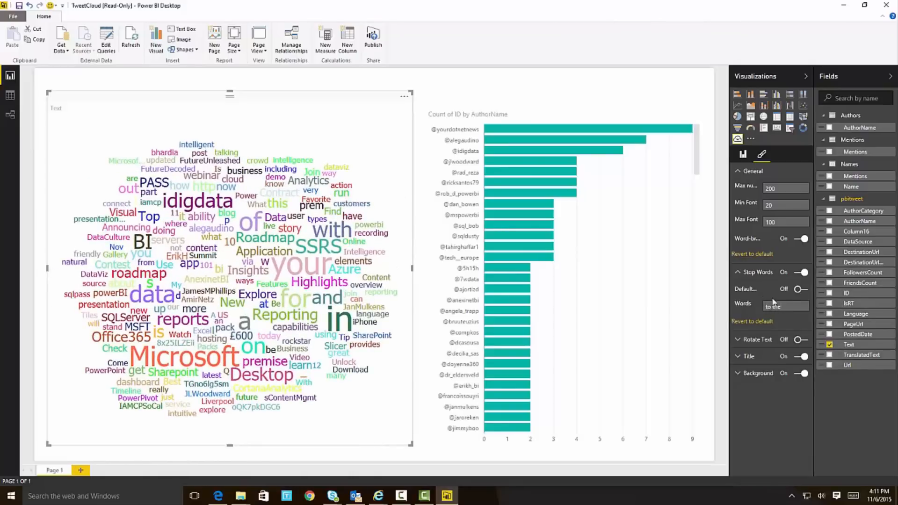
left_click(804, 289)
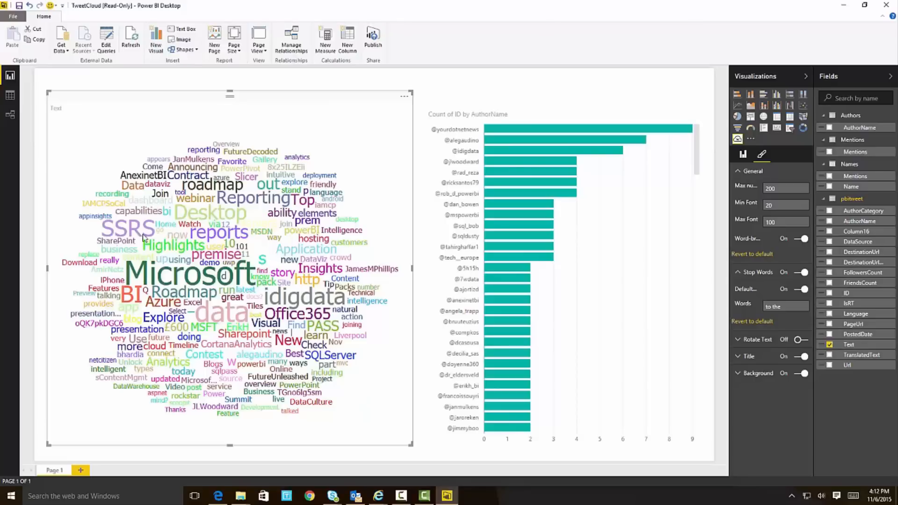
Step: Try Rotate Text on the word cloud, then turn it back off to keep words unrotated
left_click(740, 341)
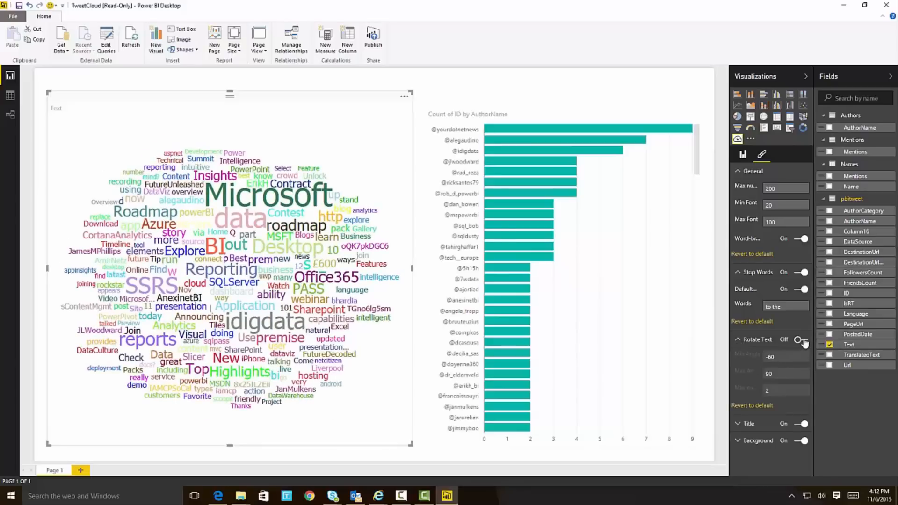
left_click(802, 340)
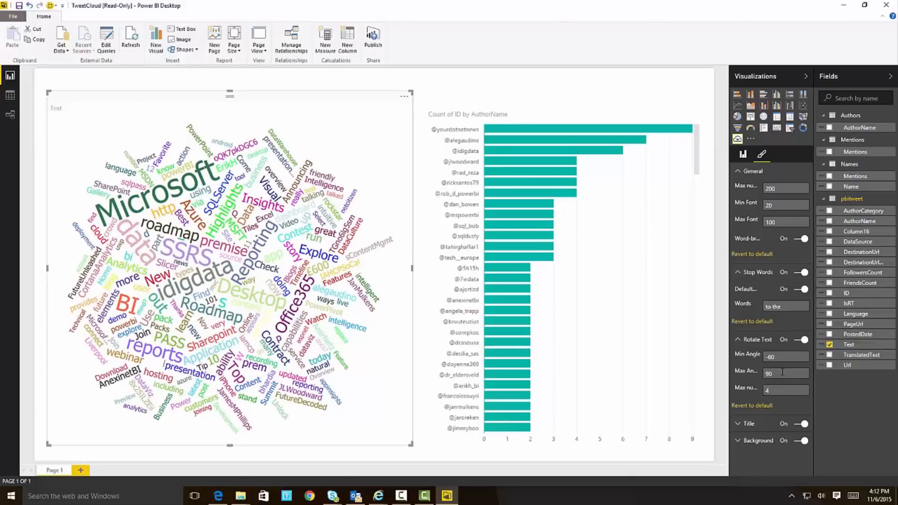
left_click(801, 340)
type("180")
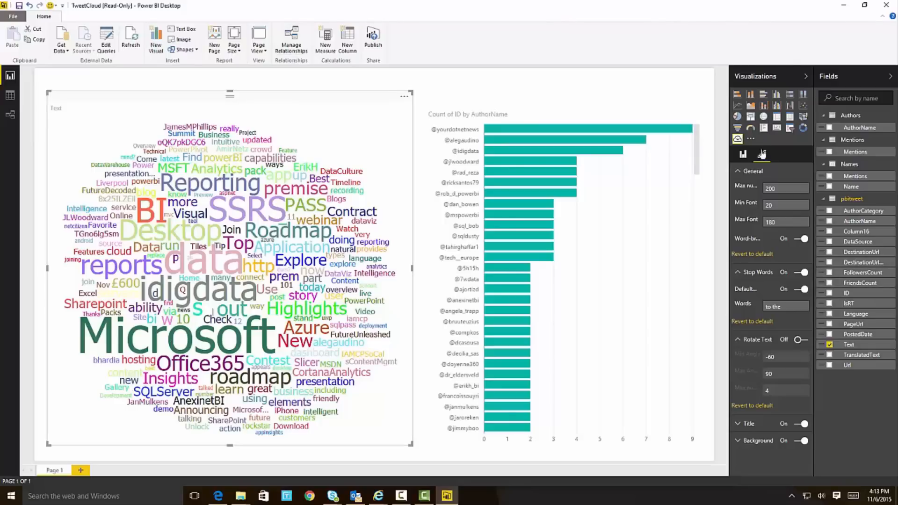
Step: Move the author bar chart to the lower right and add Names > Name as a table above it
left_click(777, 118)
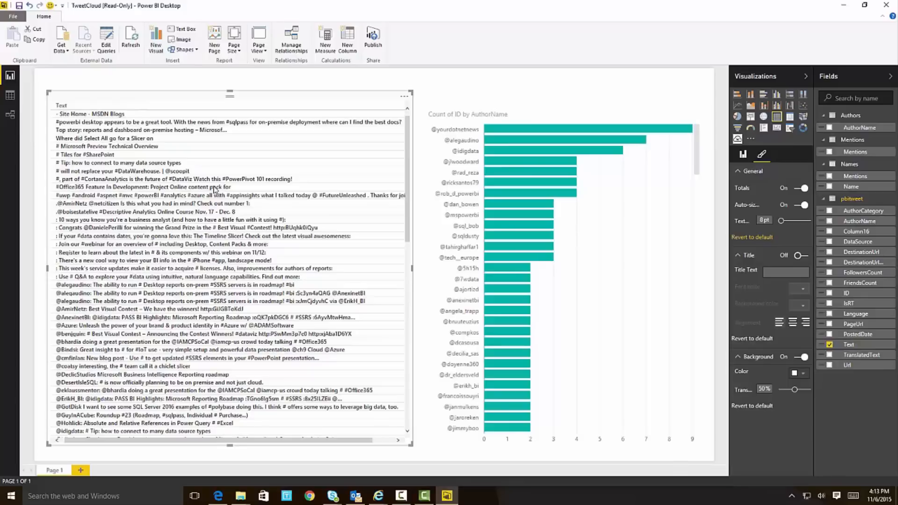
left_click(601, 240)
left_click_drag(565, 102, 568, 300)
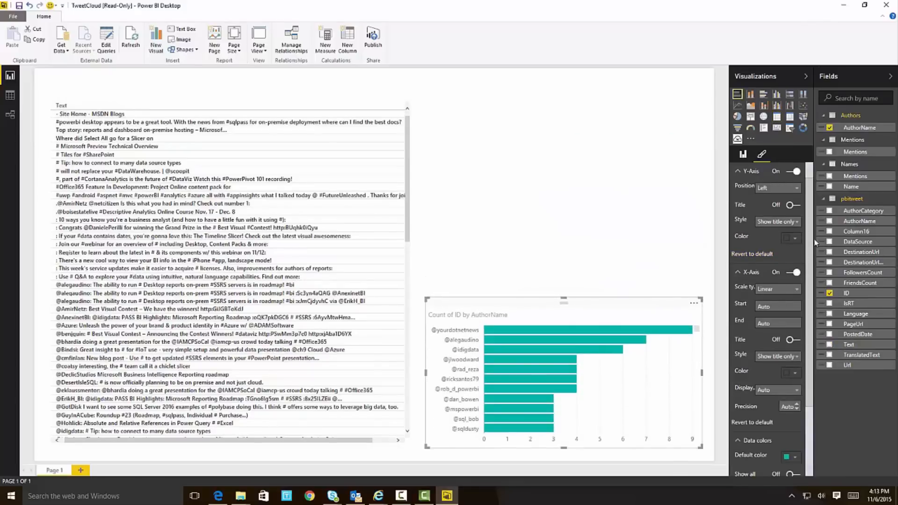
left_click_drag(852, 186, 534, 169)
Step: Restore the tweet text as a word cloud and enlarge the names table in the upper right
left_click(269, 97)
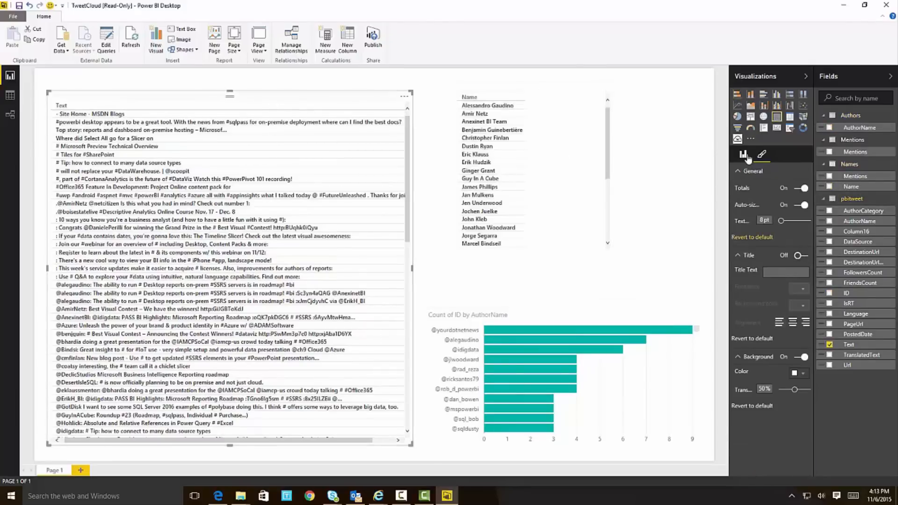
left_click(738, 138)
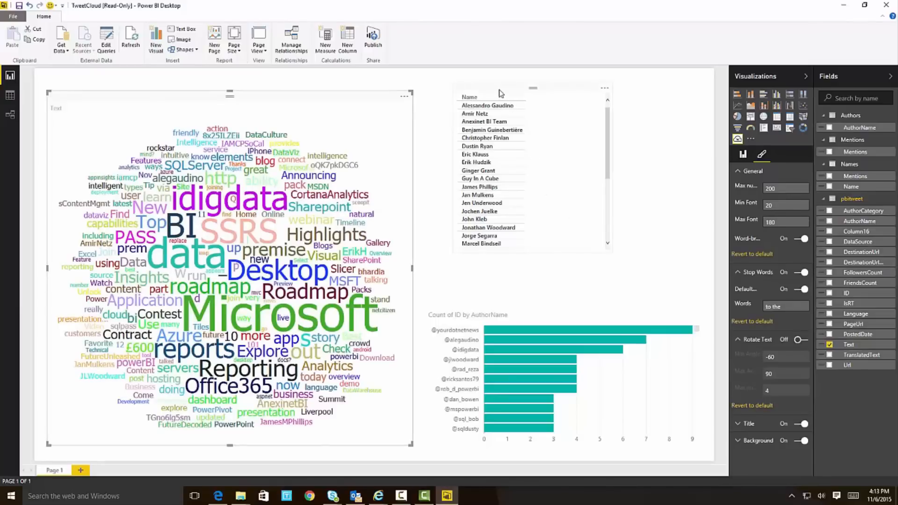
left_click_drag(499, 93, 486, 99)
left_click_drag(597, 251, 601, 258)
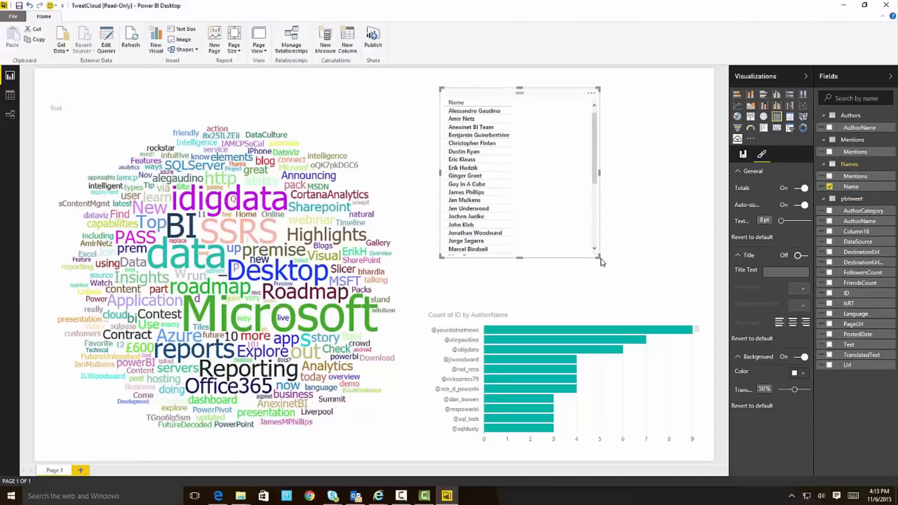
mouse_move(601, 258)
left_mouse_down()
mouse_move(686, 306)
mouse_move(696, 290)
left_mouse_up()
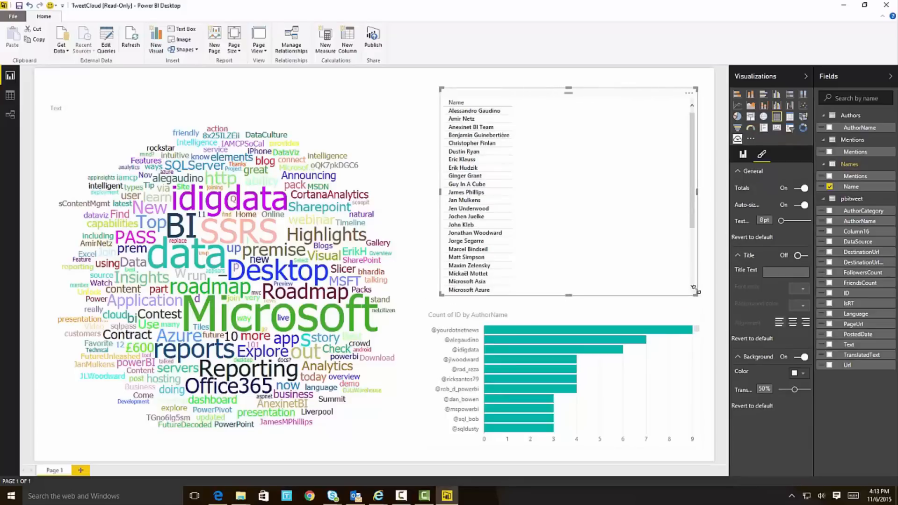
Step: Convert the names table to a word cloud with Word-break Off so full names stay together
left_click(737, 139)
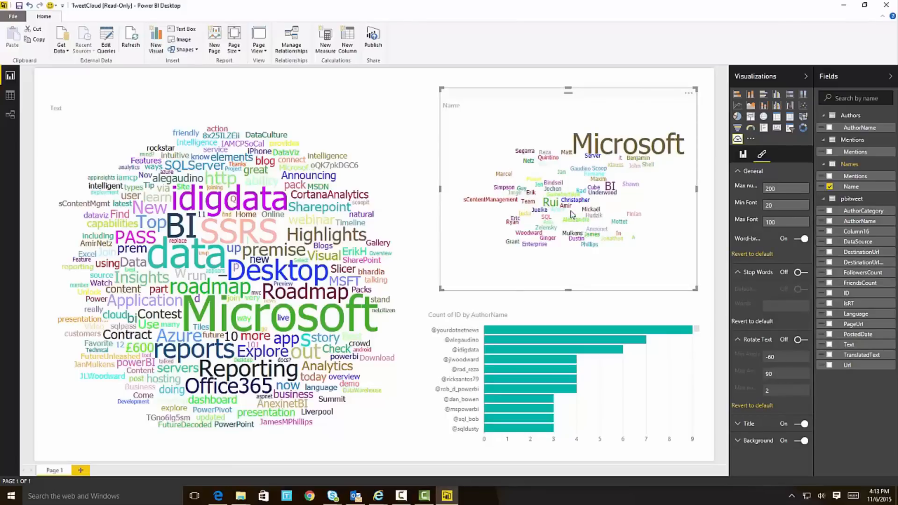
left_click(797, 241)
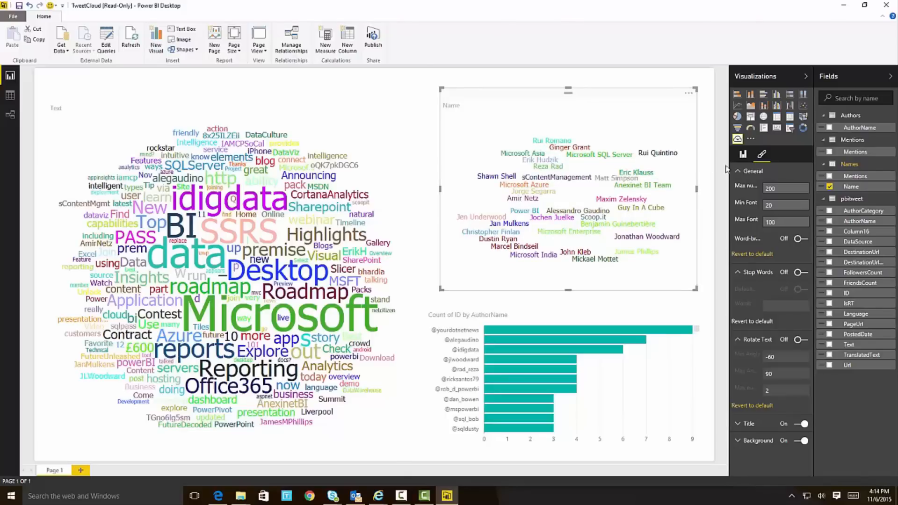
left_click(743, 156)
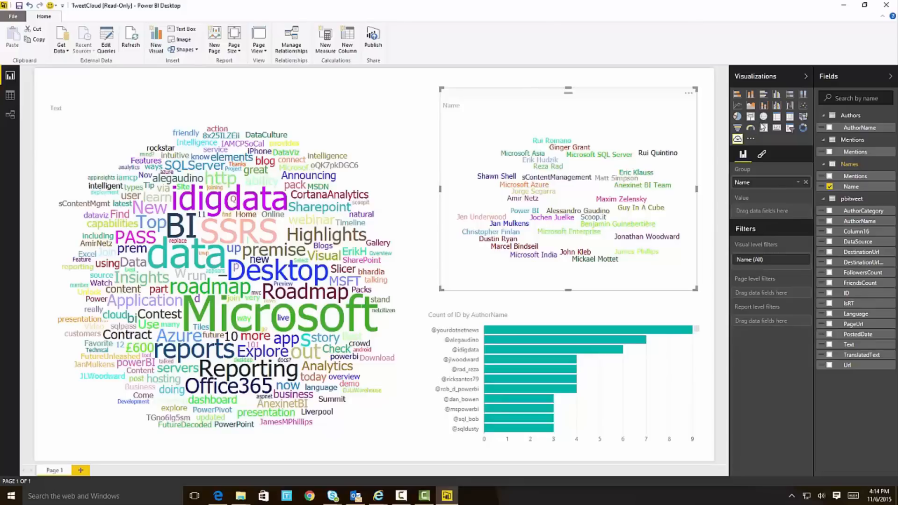
Step: Assign Mentions as the names word cloud's Value so names are sized by mention count
left_click(777, 117)
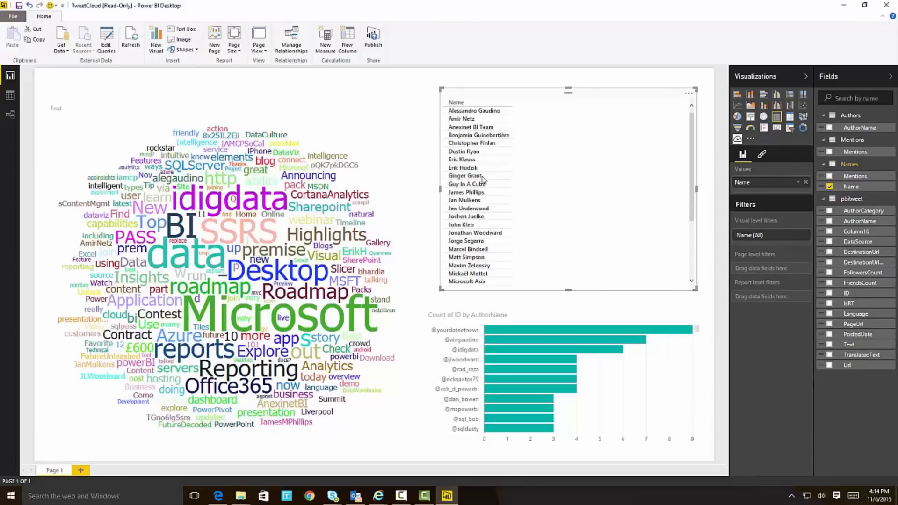
left_click(737, 138)
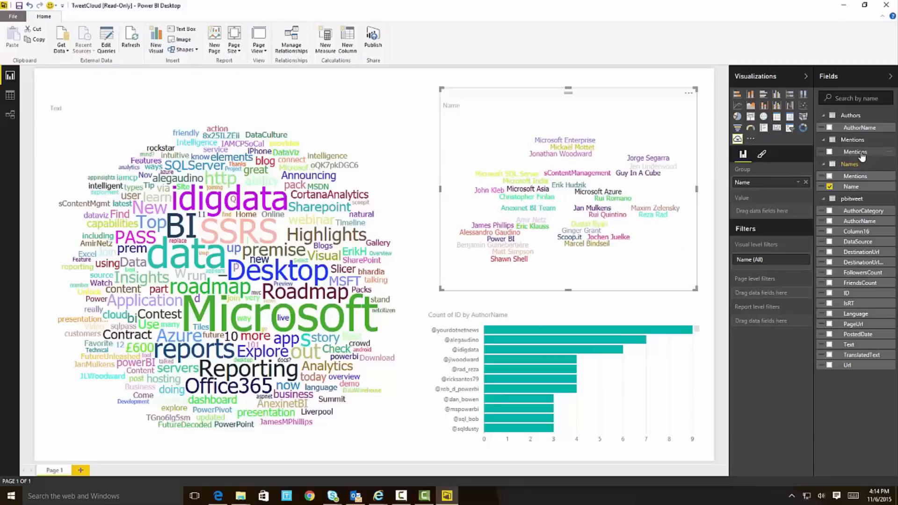
left_click_drag(862, 156, 766, 211)
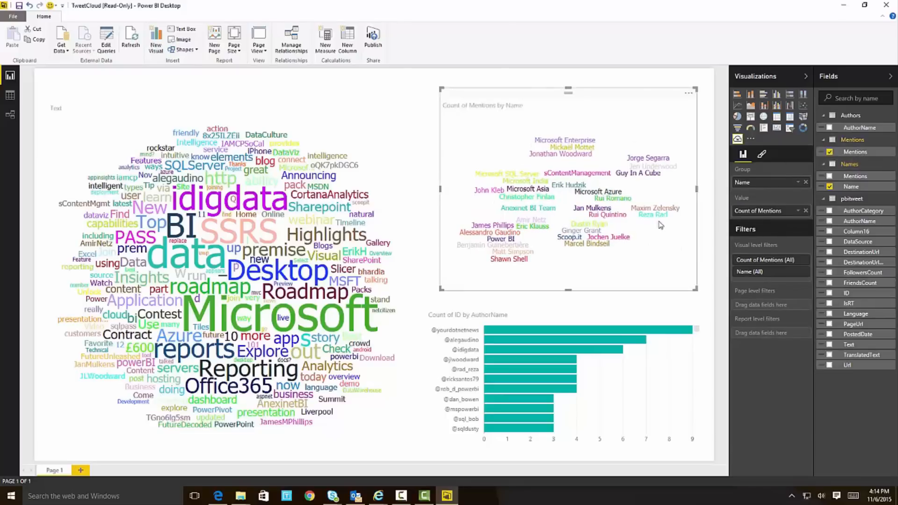